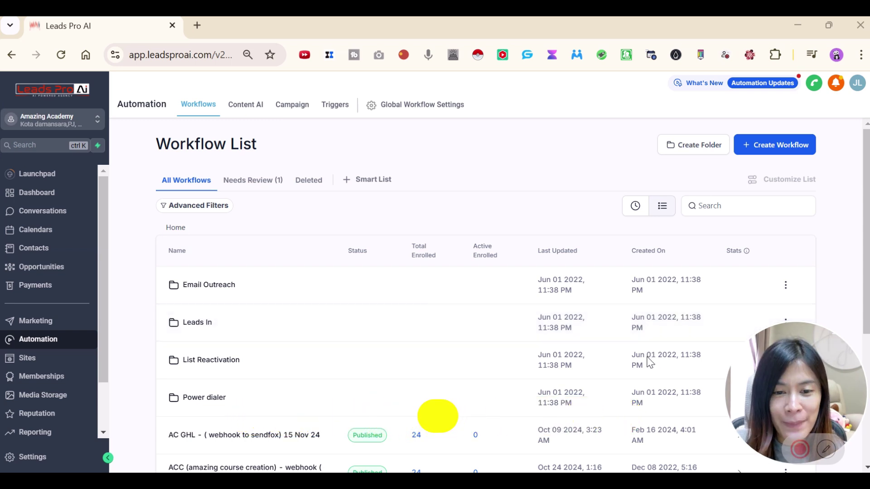
Scroll the workflows list to find the Any Membership- membership sign up - email pass workflow
scroll(645, 362, down, 3)
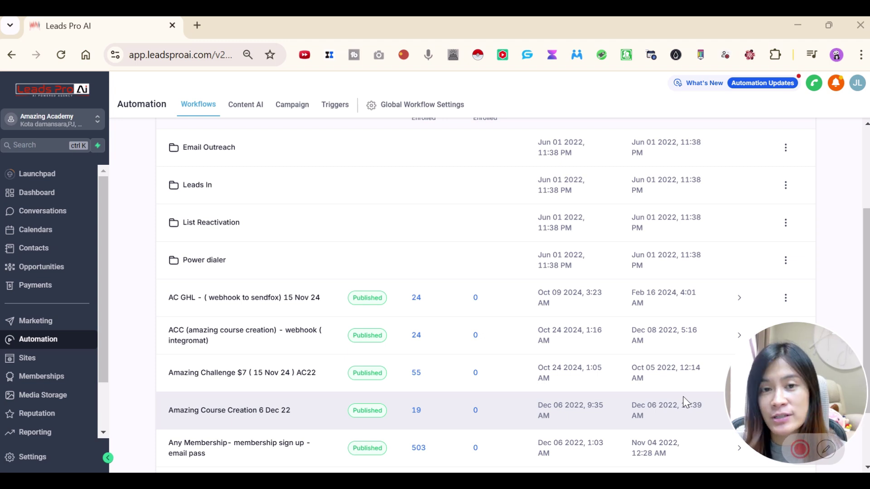
scroll(501, 276, down, 2)
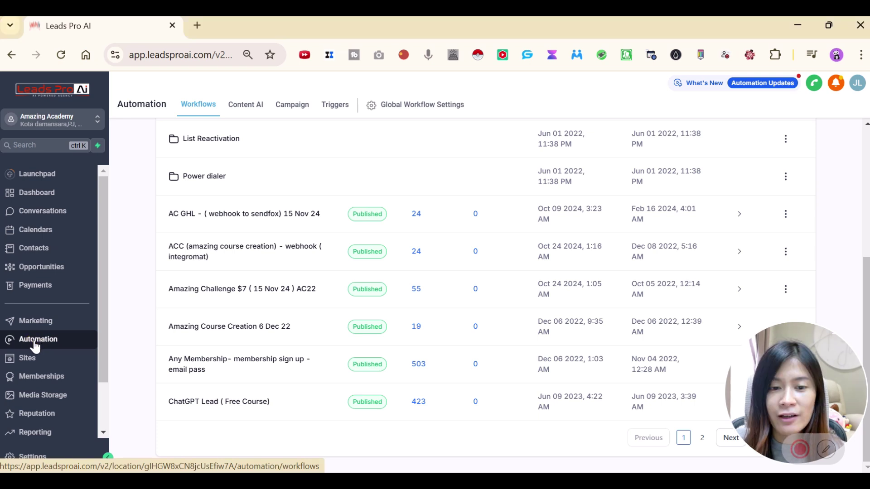
drag(743, 390, 693, 386)
scroll(655, 300, up, 5)
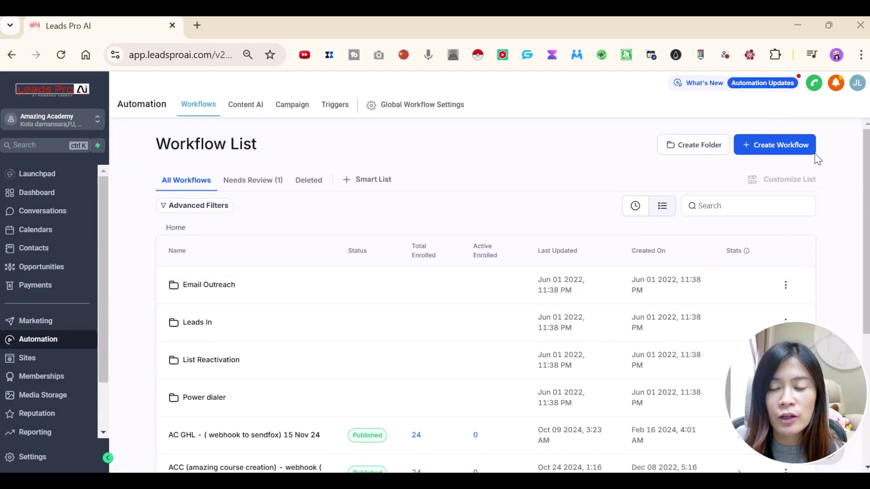
scroll(750, 284, down, 5)
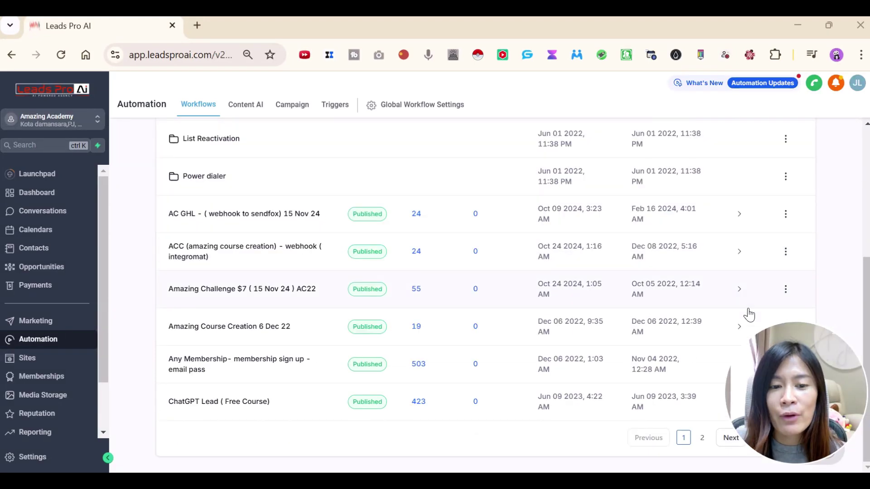
drag(770, 397, 766, 119)
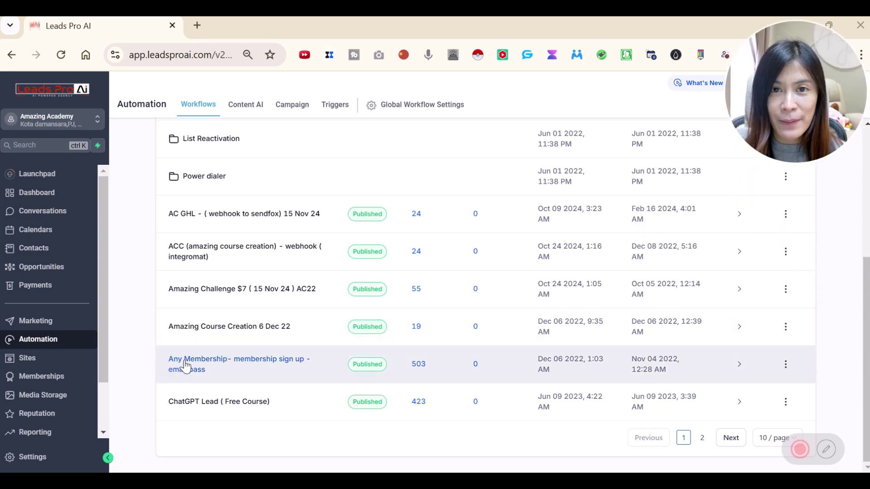
Open the Any Membership- membership sign up - email pass workflow to see its trigger and Email action
click(786, 366)
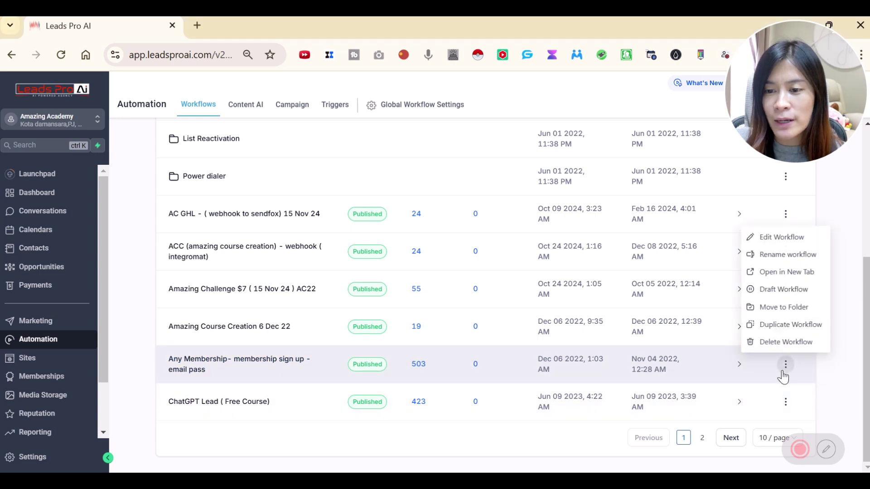
click(787, 243)
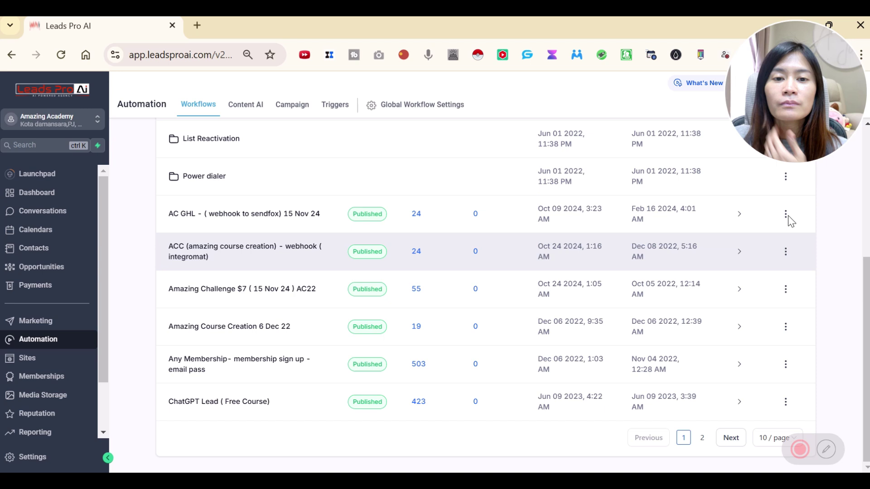
click(785, 235)
drag(785, 80, 773, 431)
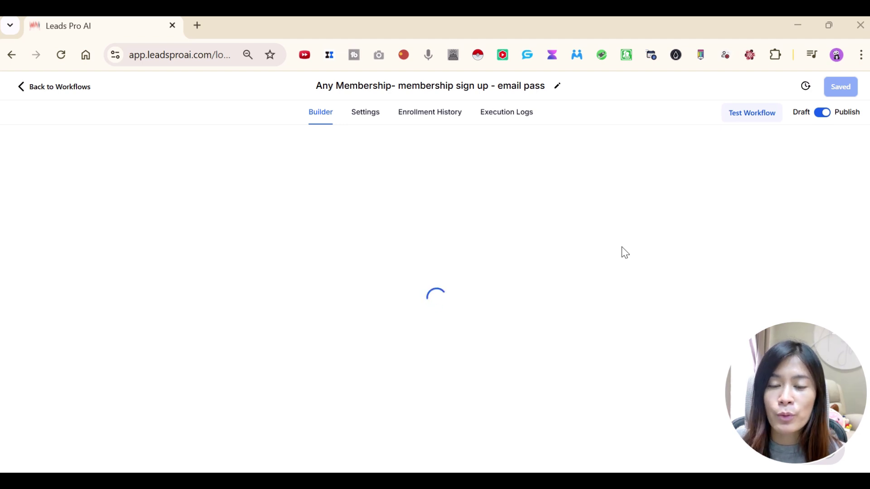
mouse_move(817, 399)
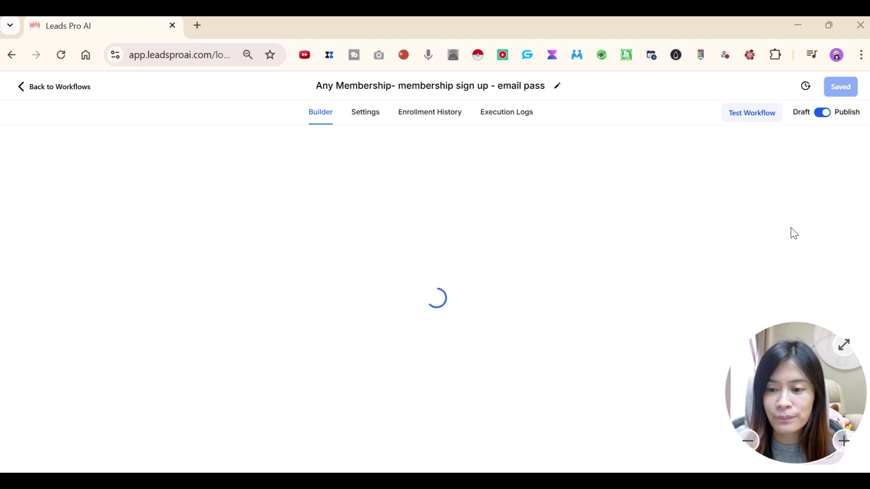
drag(775, 339, 796, 93)
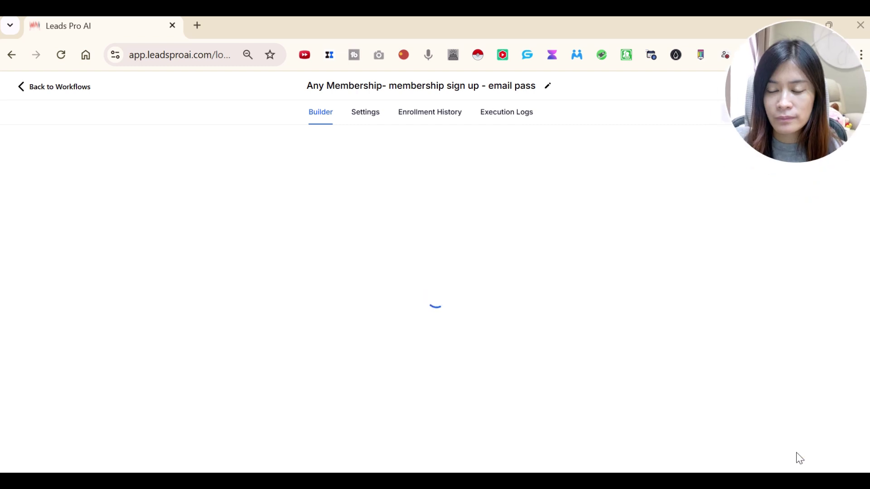
mouse_move(766, 460)
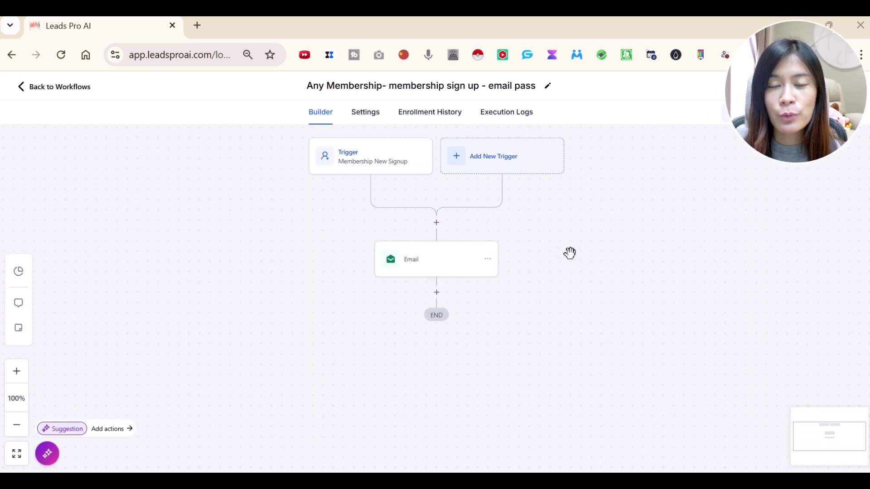
drag(788, 114, 789, 415)
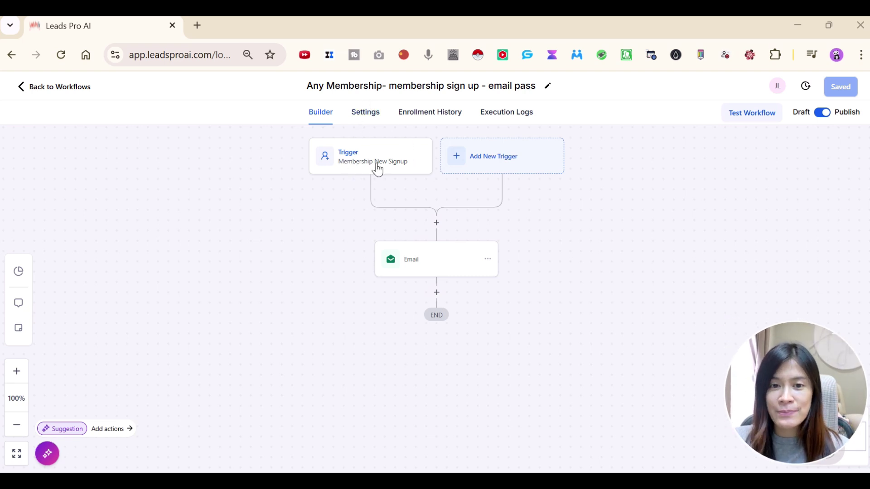
click(362, 160)
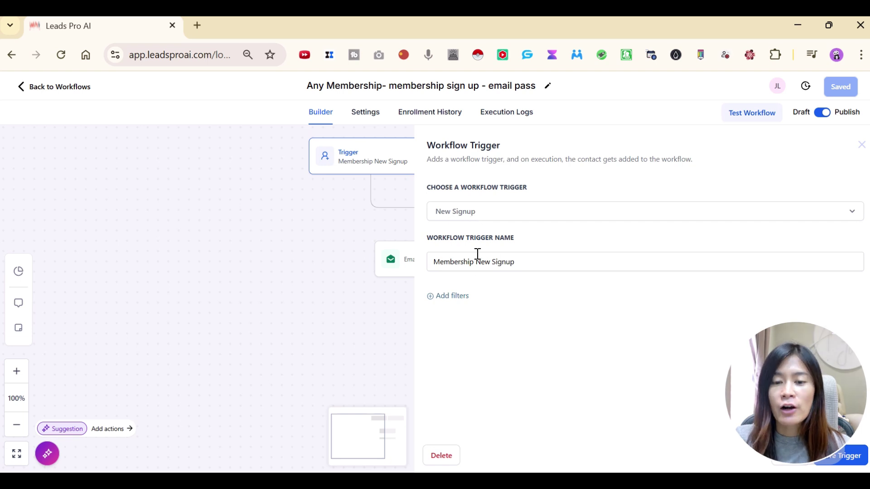
drag(532, 266, 428, 265)
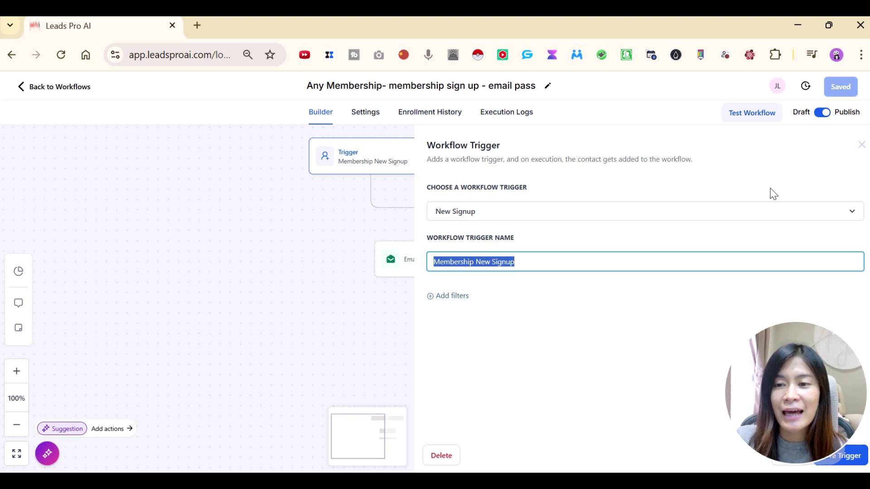
click(861, 146)
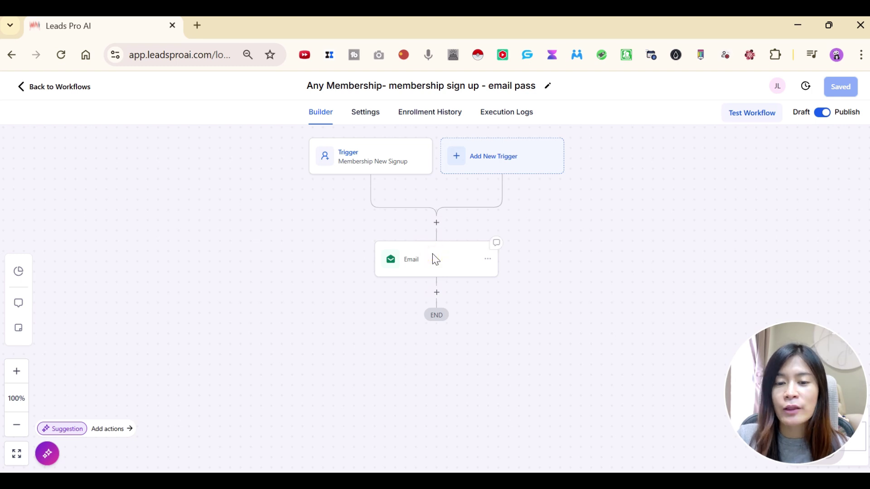
Open the Email action and bring its message body into view, showing login email, password and LOGIN HERE
click(432, 268)
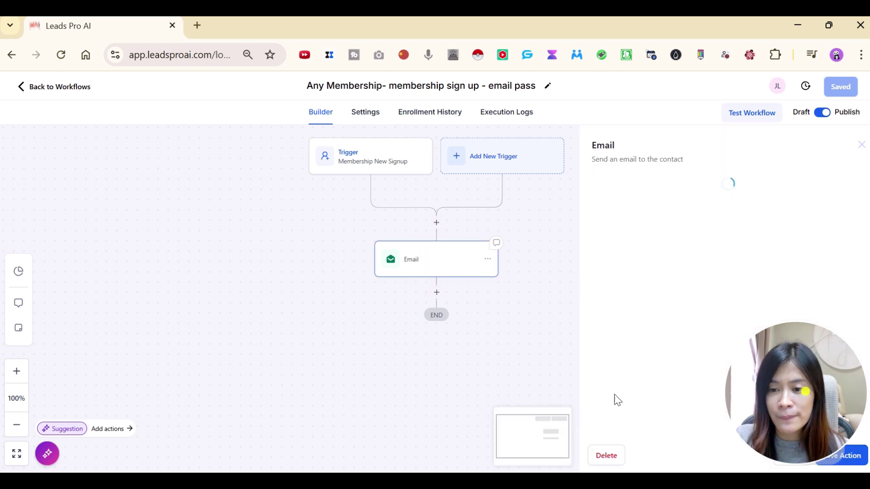
drag(798, 394, 347, 391)
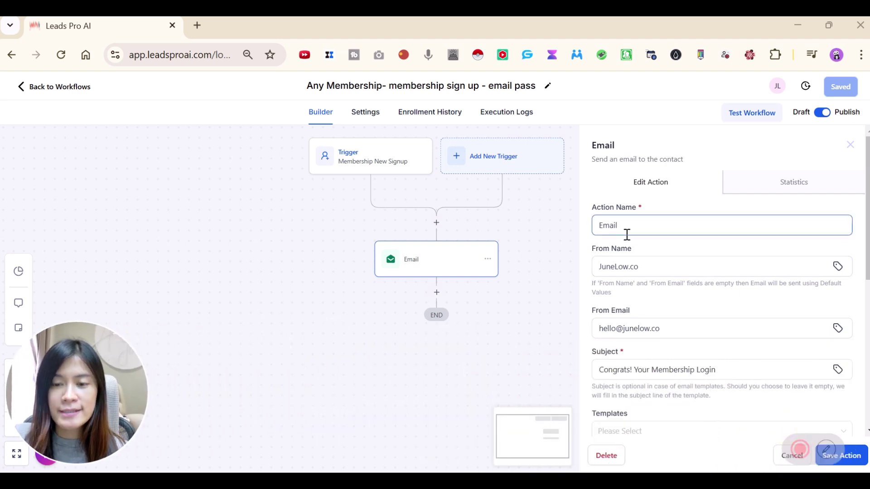
scroll(648, 267, down, 2)
scroll(674, 266, down, 2)
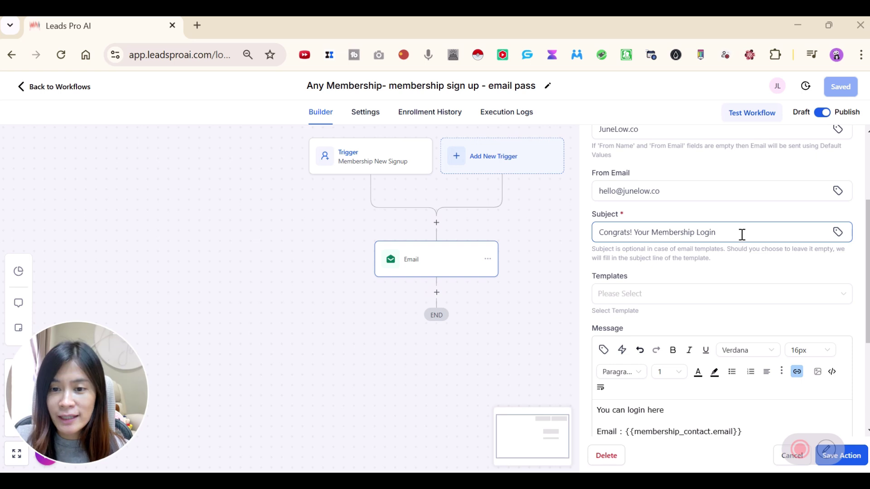
scroll(742, 234, down, 2)
scroll(707, 313, down, 2)
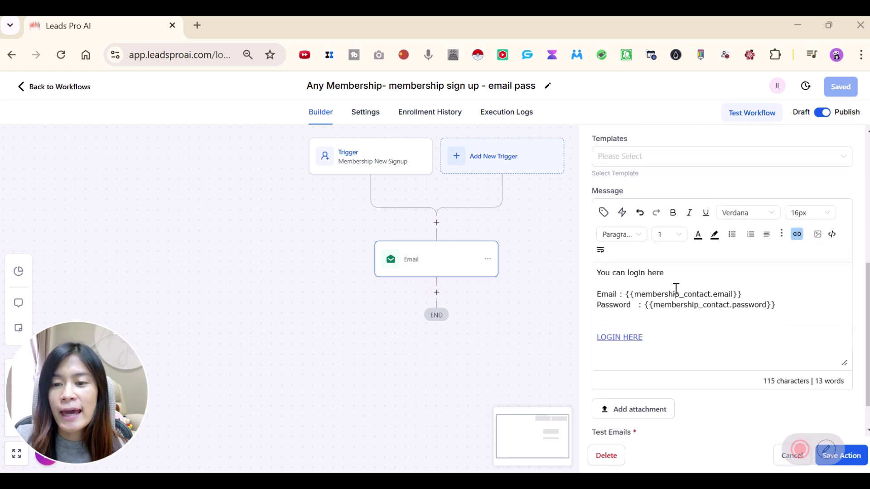
Review the email's login lines and select the LOGIN HERE link text
click(778, 308)
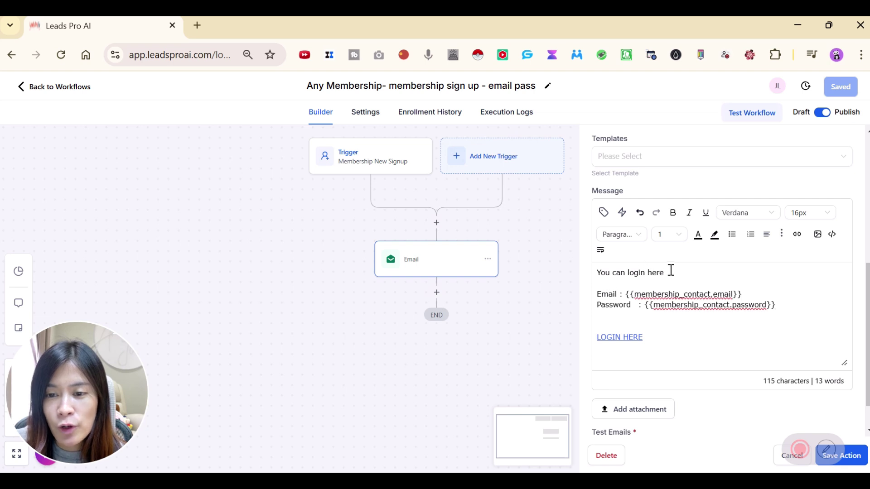
drag(671, 271, 599, 272)
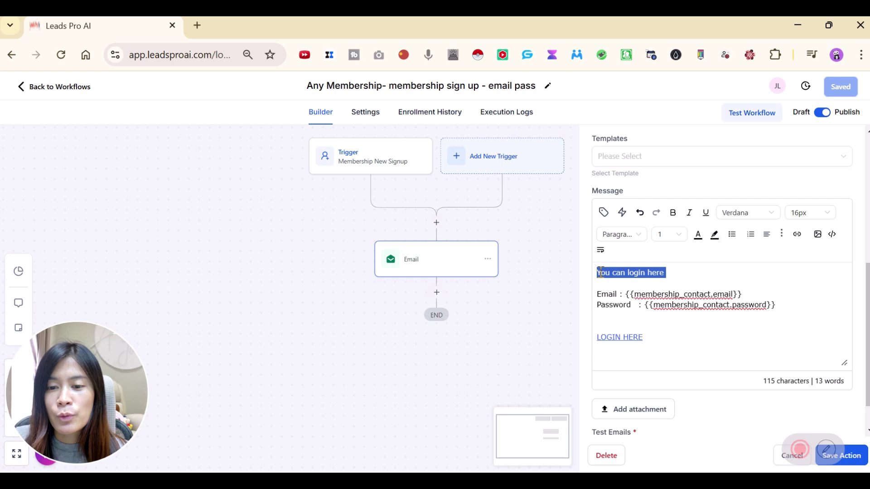
click(759, 295)
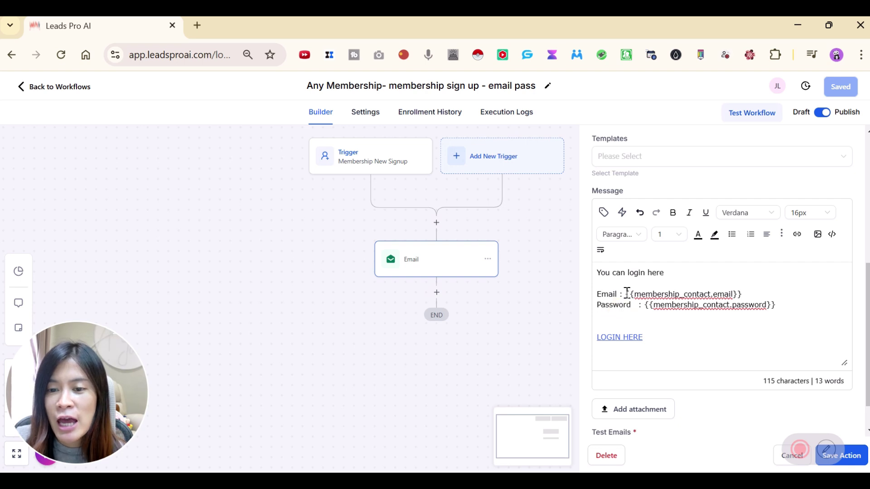
drag(626, 295, 742, 293)
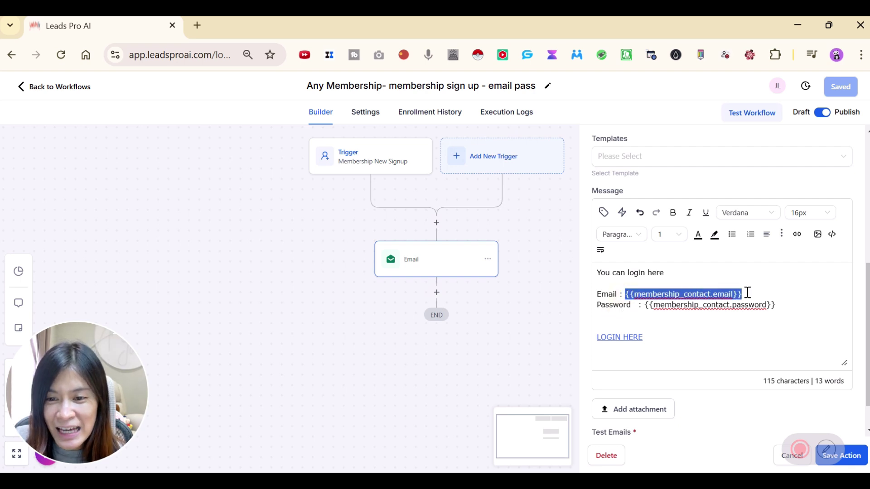
click(749, 293)
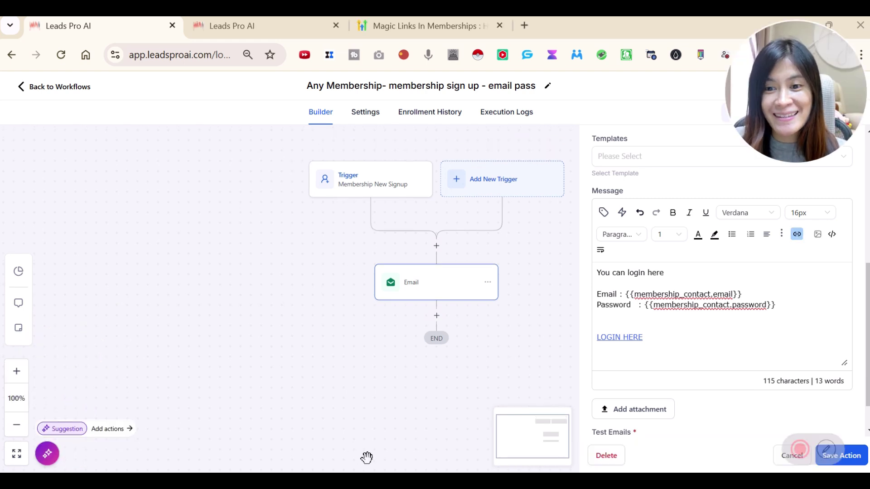
drag(648, 337, 600, 335)
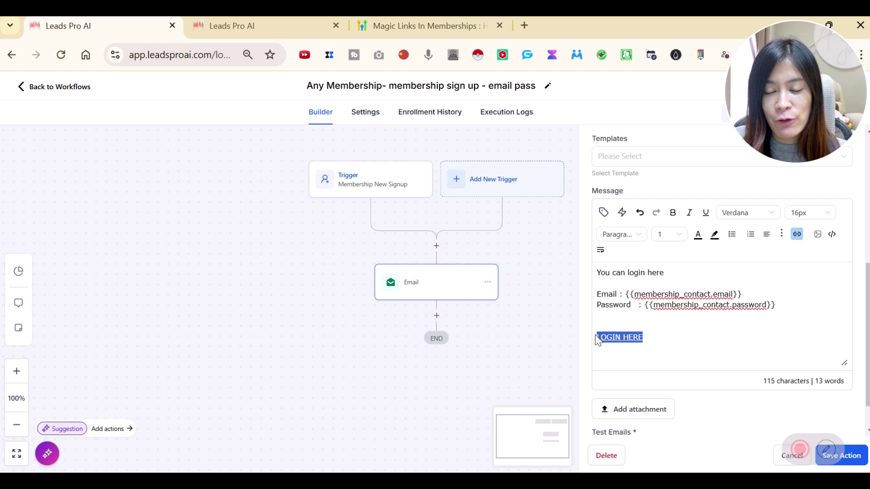
drag(795, 316, 572, 258)
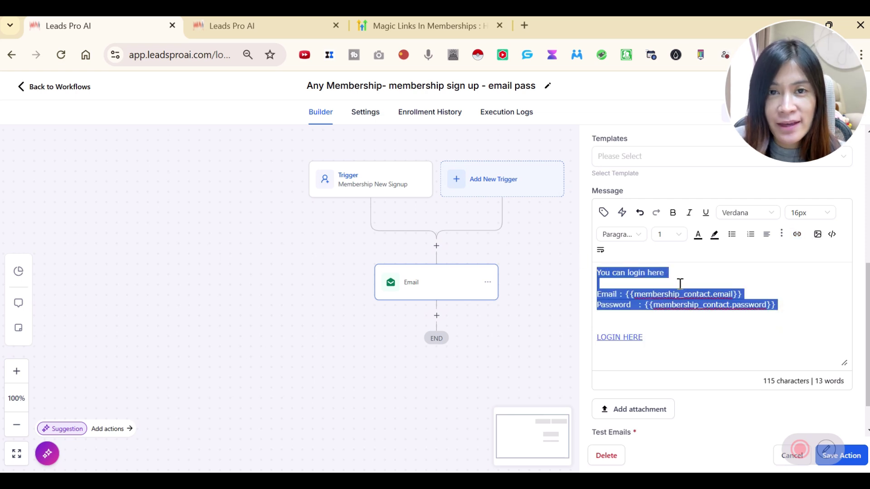
drag(651, 338, 591, 340)
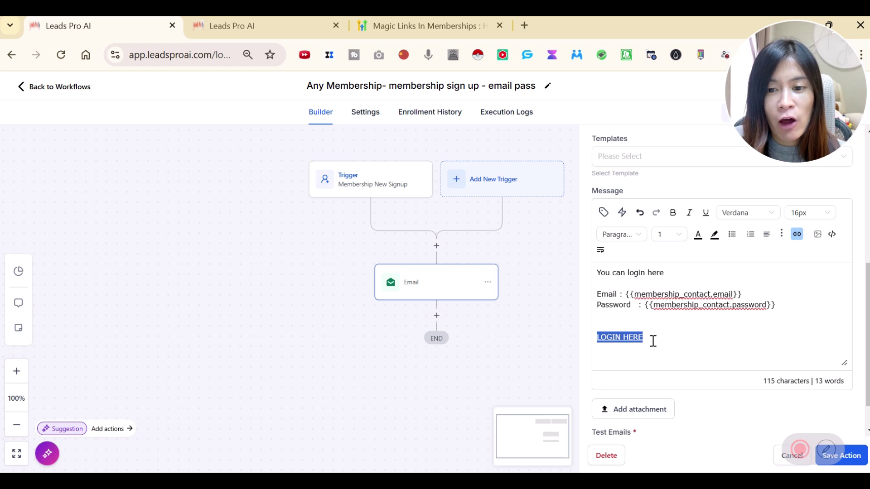
Inspect the LOGIN HERE link's current URL, then switch to the Memberships magic link settings
click(797, 235)
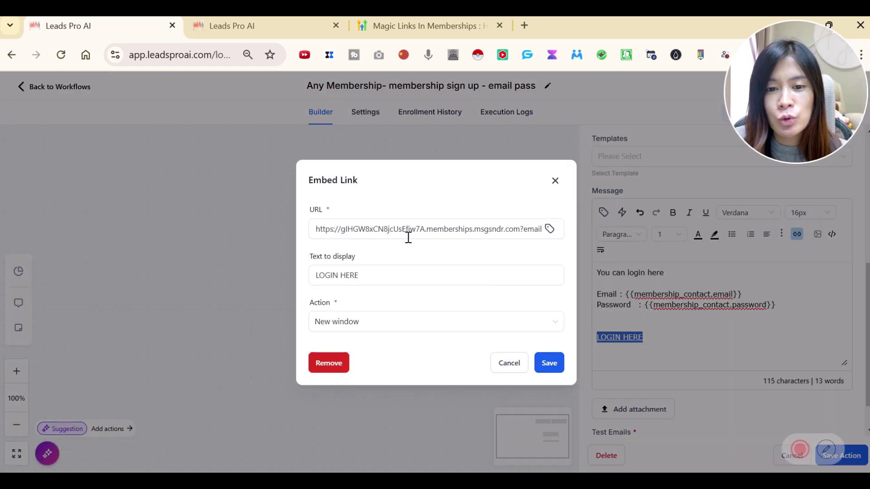
click(373, 230)
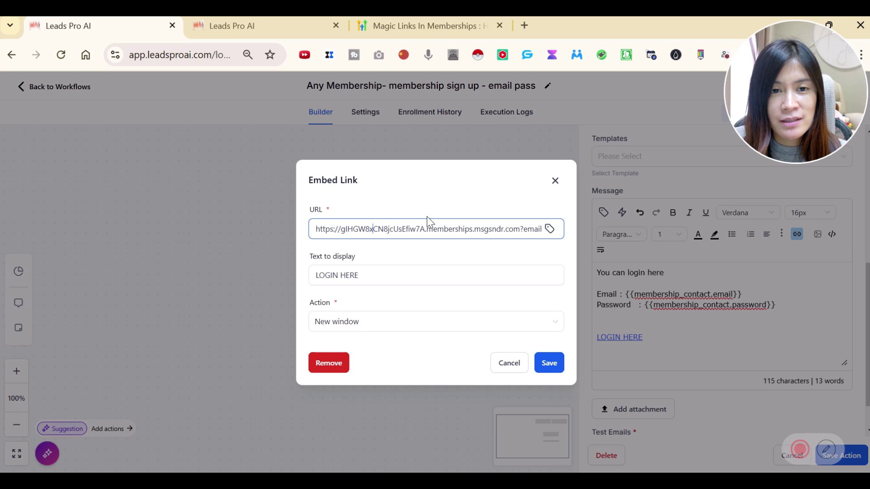
click(219, 33)
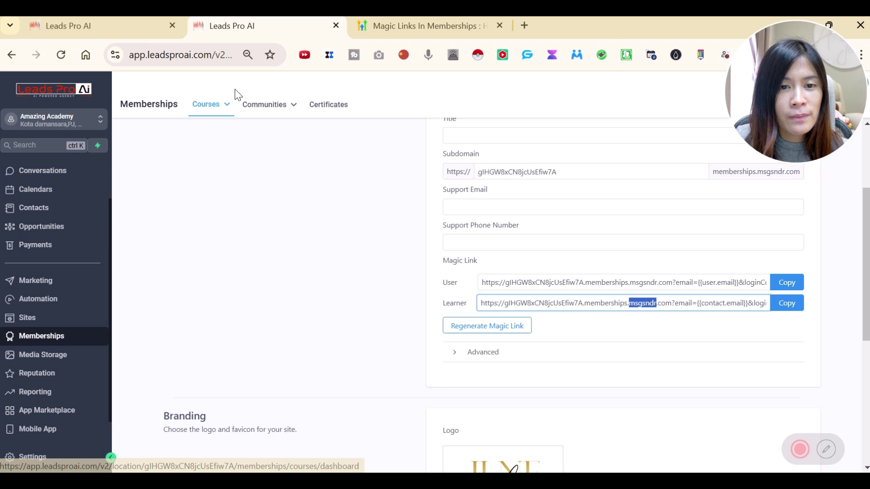
mouse_move(223, 117)
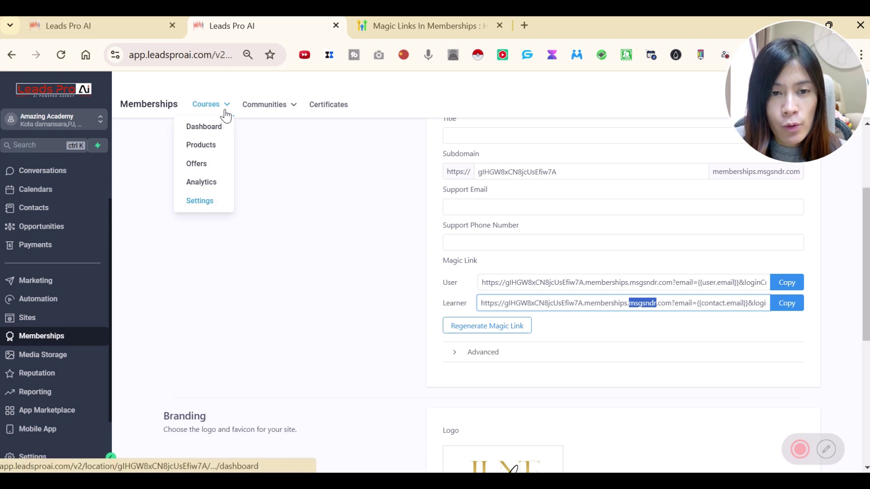
click(202, 206)
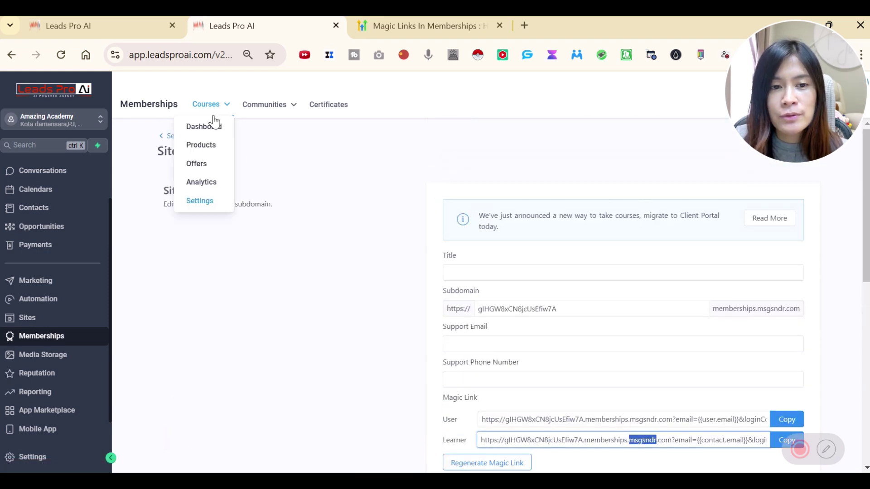
mouse_move(209, 106)
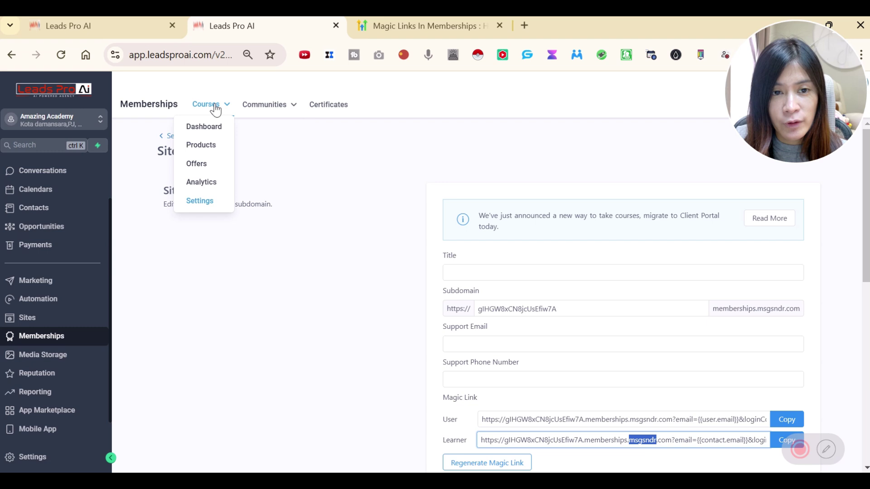
click(190, 198)
mouse_move(208, 104)
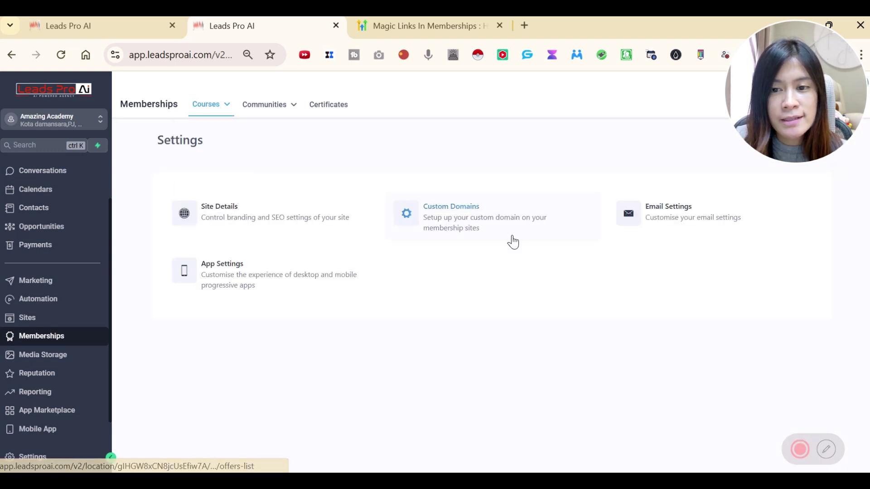
click(219, 216)
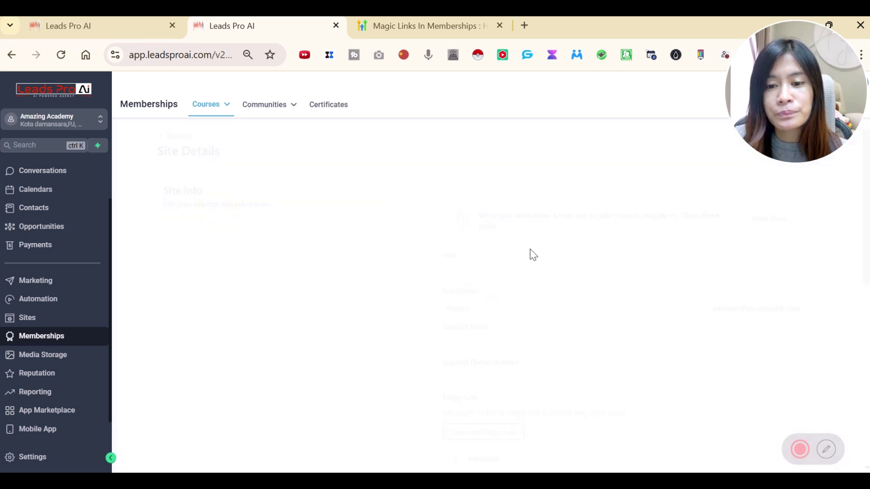
scroll(533, 253, down, 2)
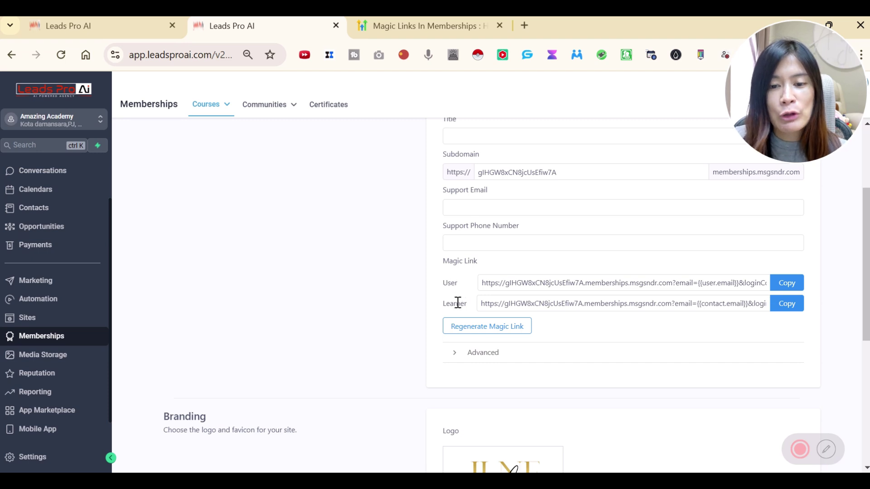
Highlight the article lines stating only learner magic links work, recommended for new user signup
click(531, 308)
click(389, 25)
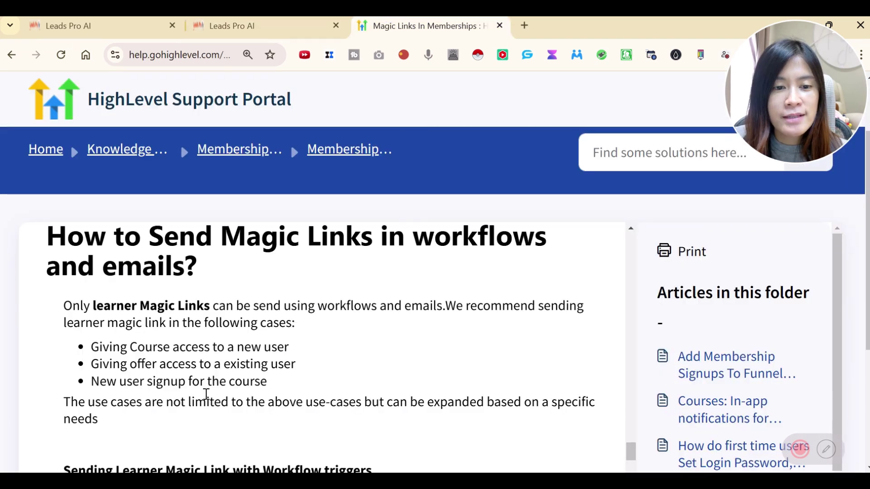
drag(91, 310, 442, 311)
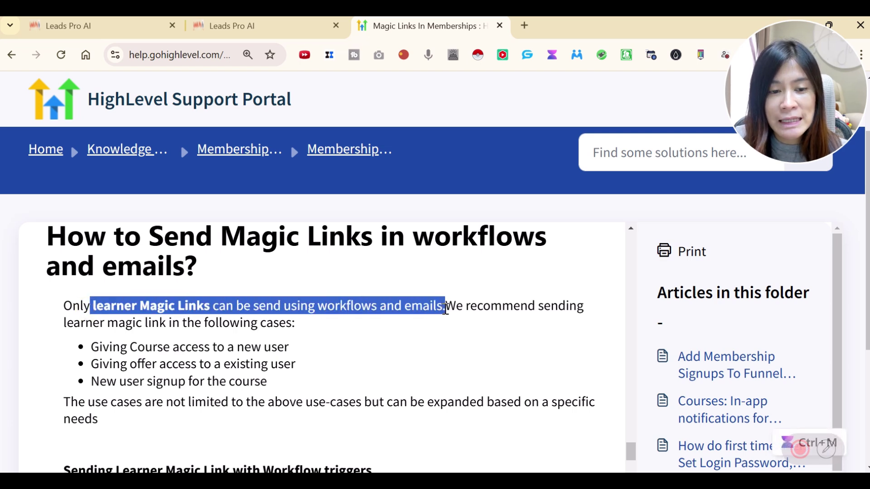
drag(266, 403, 196, 379)
drag(268, 382, 119, 378)
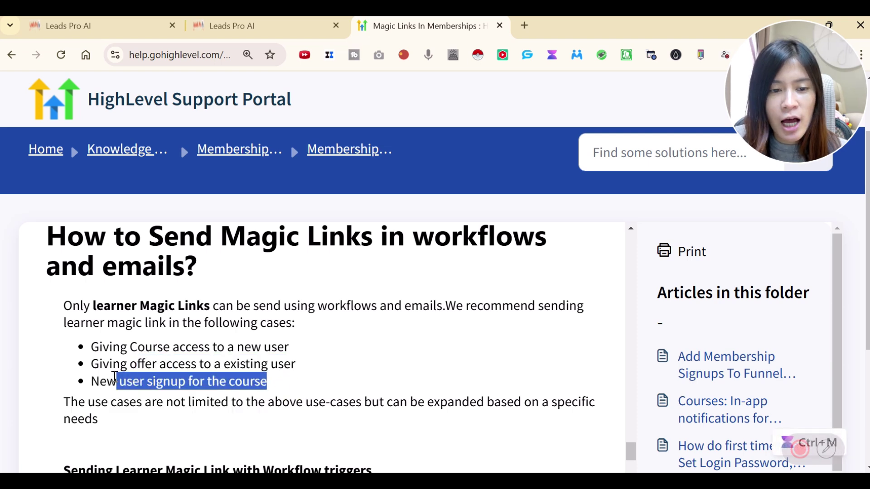
Copy the Learner magic link from the membership settings and return to the workflow email
click(301, 19)
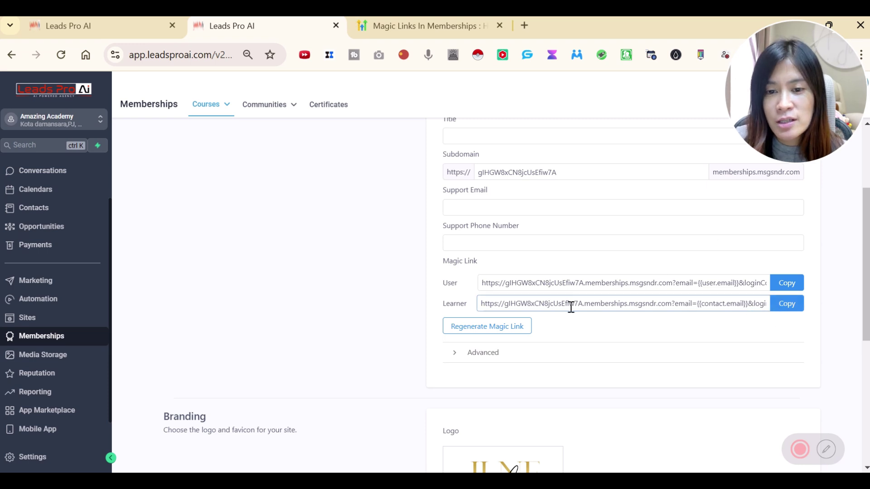
click(787, 309)
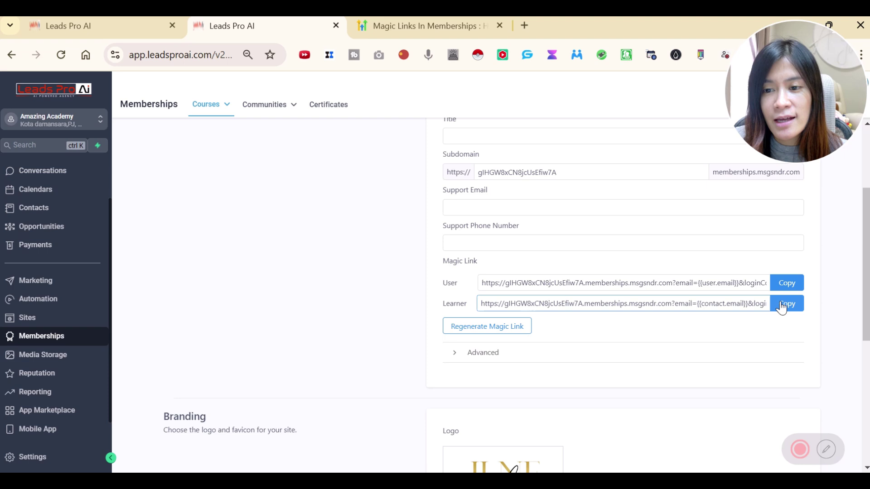
click(788, 310)
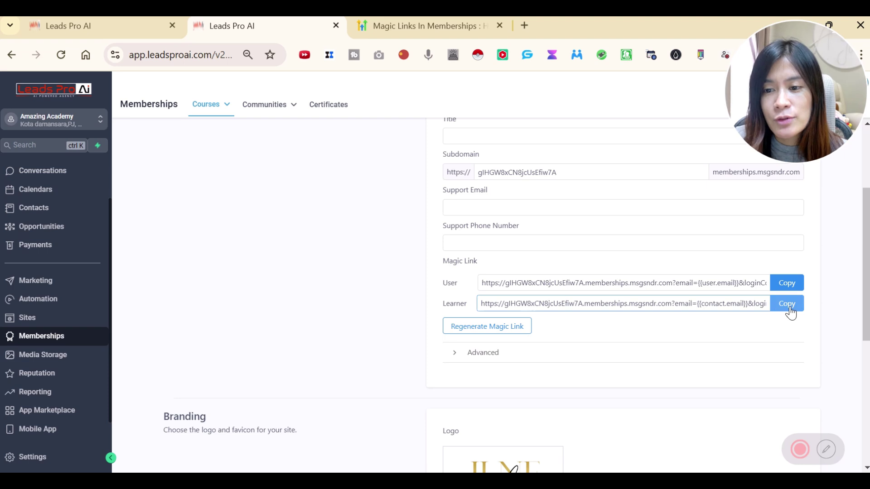
click(131, 21)
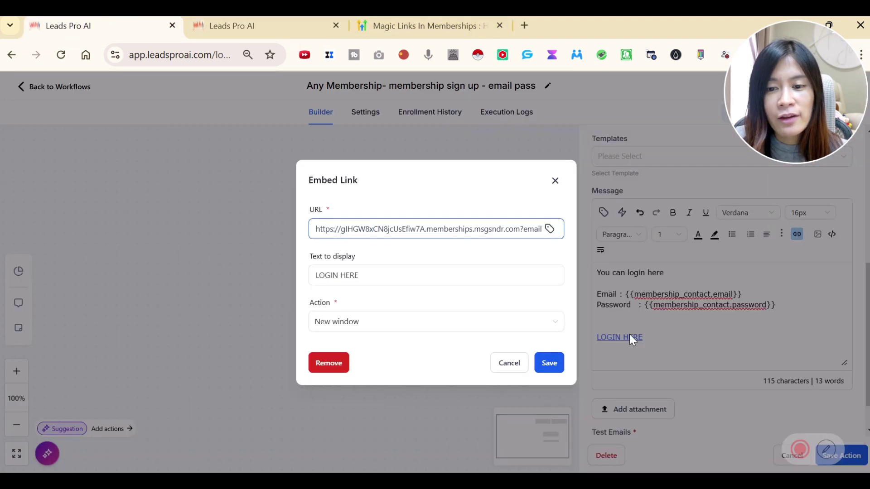
Replace the LOGIN HERE link's URL with the pasted Learner magic link and save it
click(556, 182)
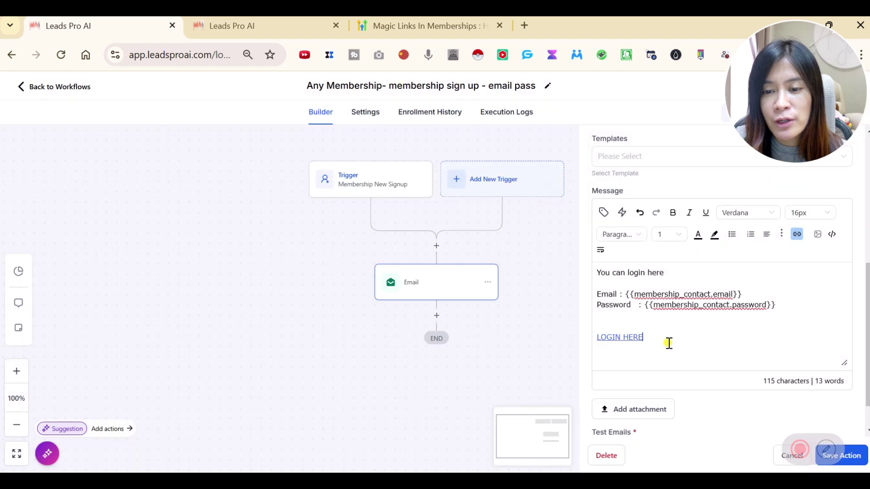
drag(670, 342, 592, 342)
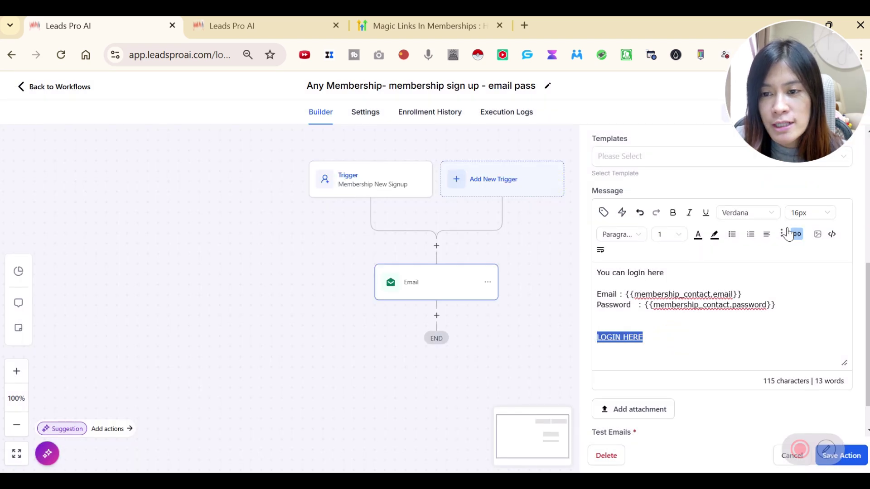
click(797, 234)
click(404, 229)
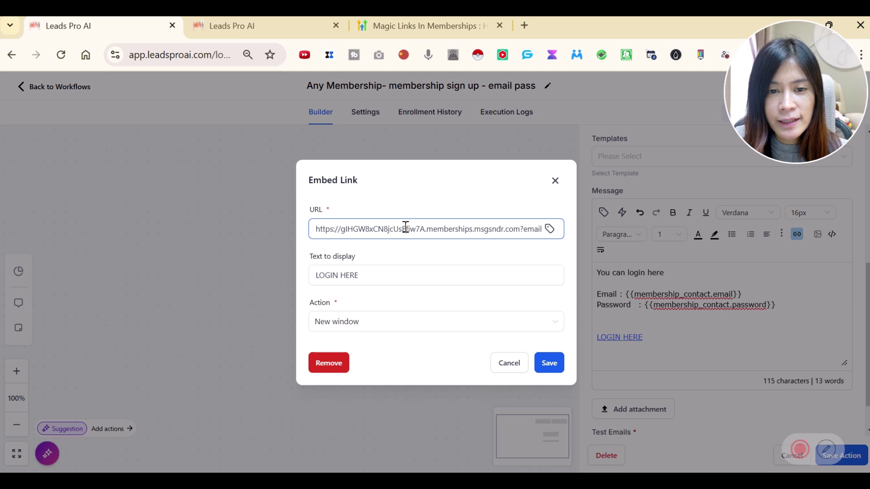
key(ctrl+a)
key(BackSpace)
key(ctrl+v)
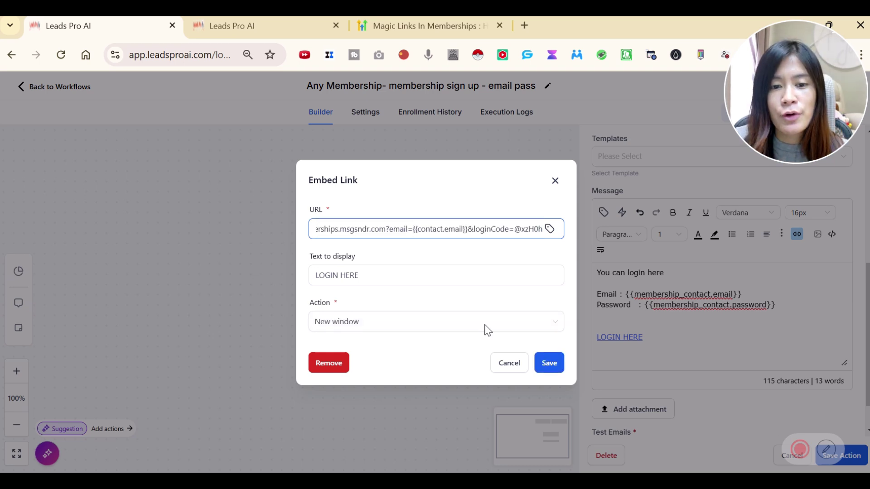
click(550, 364)
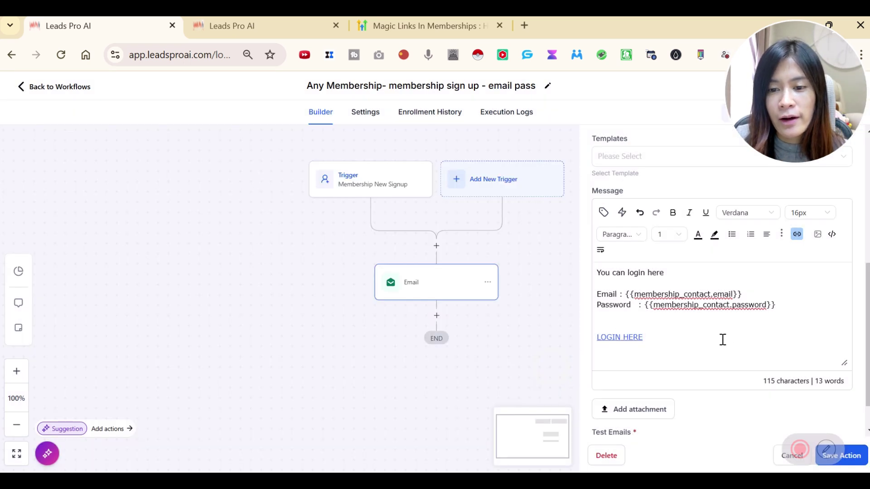
scroll(720, 344, down, 1)
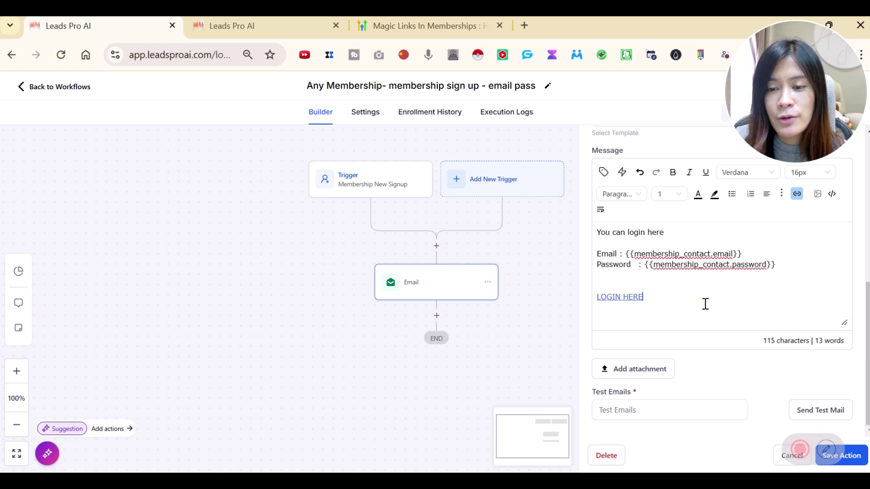
Save the Email action so the workflow header shows Saved
mouse_move(755, 136)
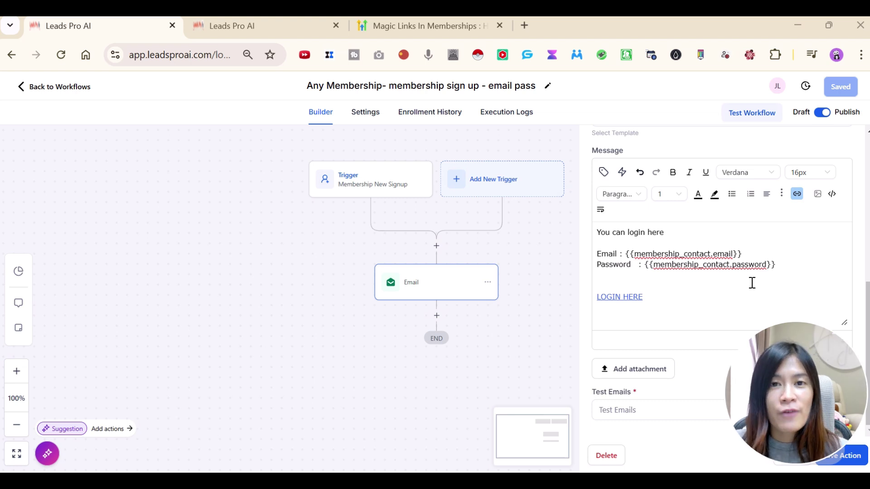
mouse_move(784, 399)
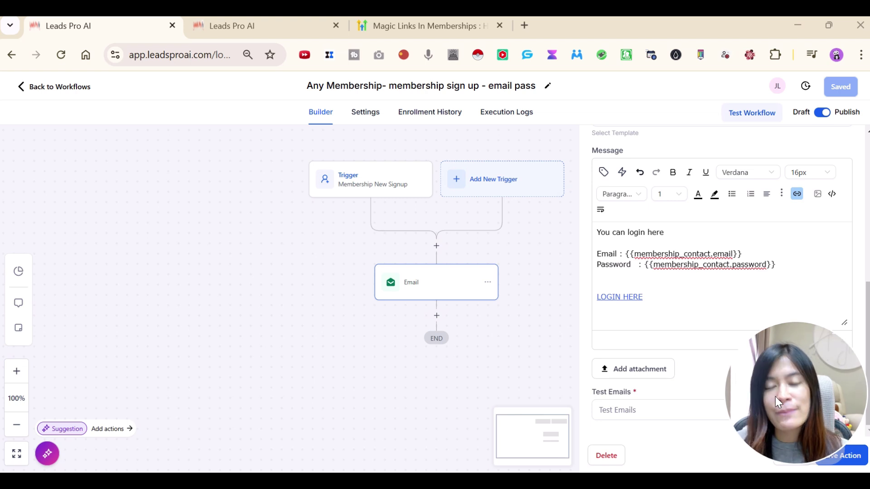